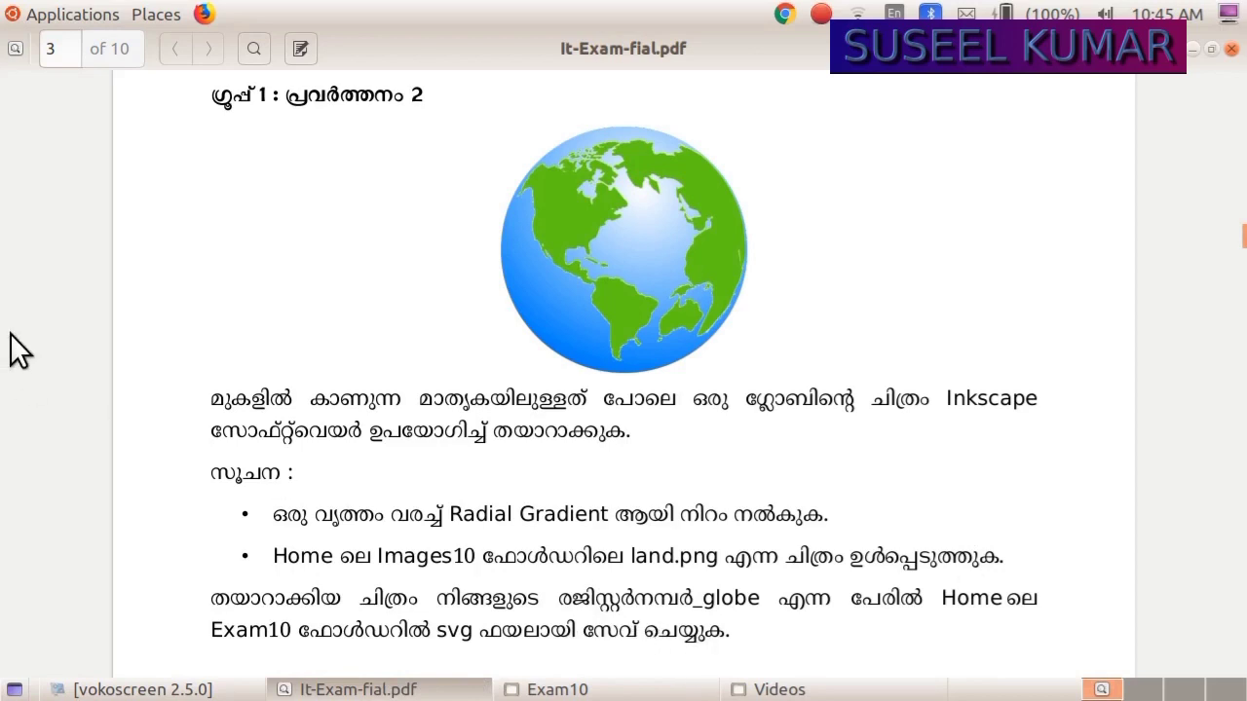
Launch Inkscape with a new document and review the globe exercise instructions in It-Exam-fial.pdf
left_click(66, 16)
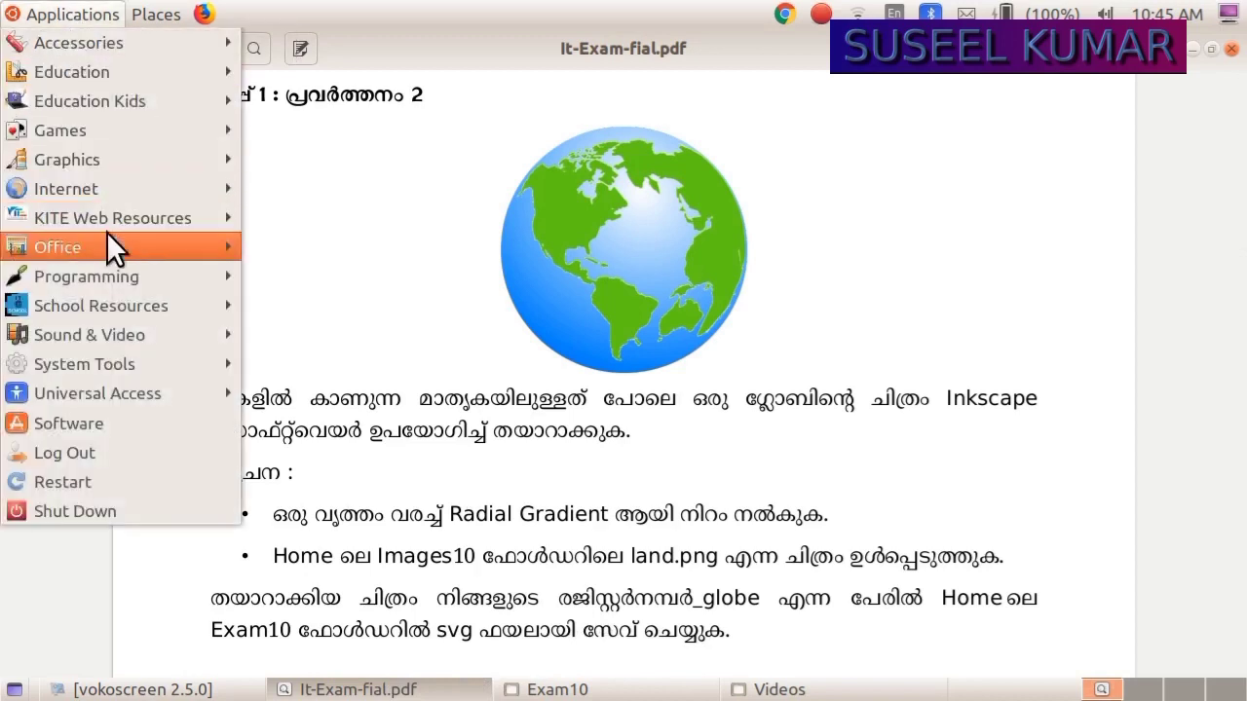
mouse_move(77, 161)
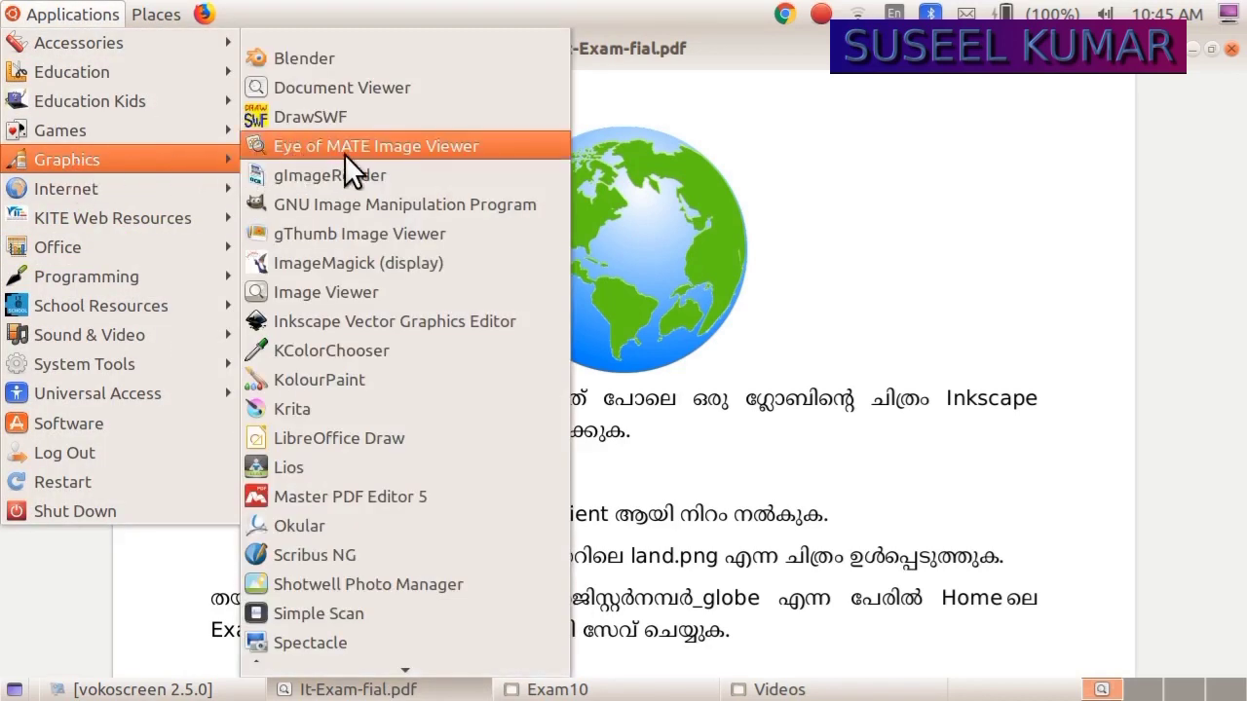
left_click(418, 326)
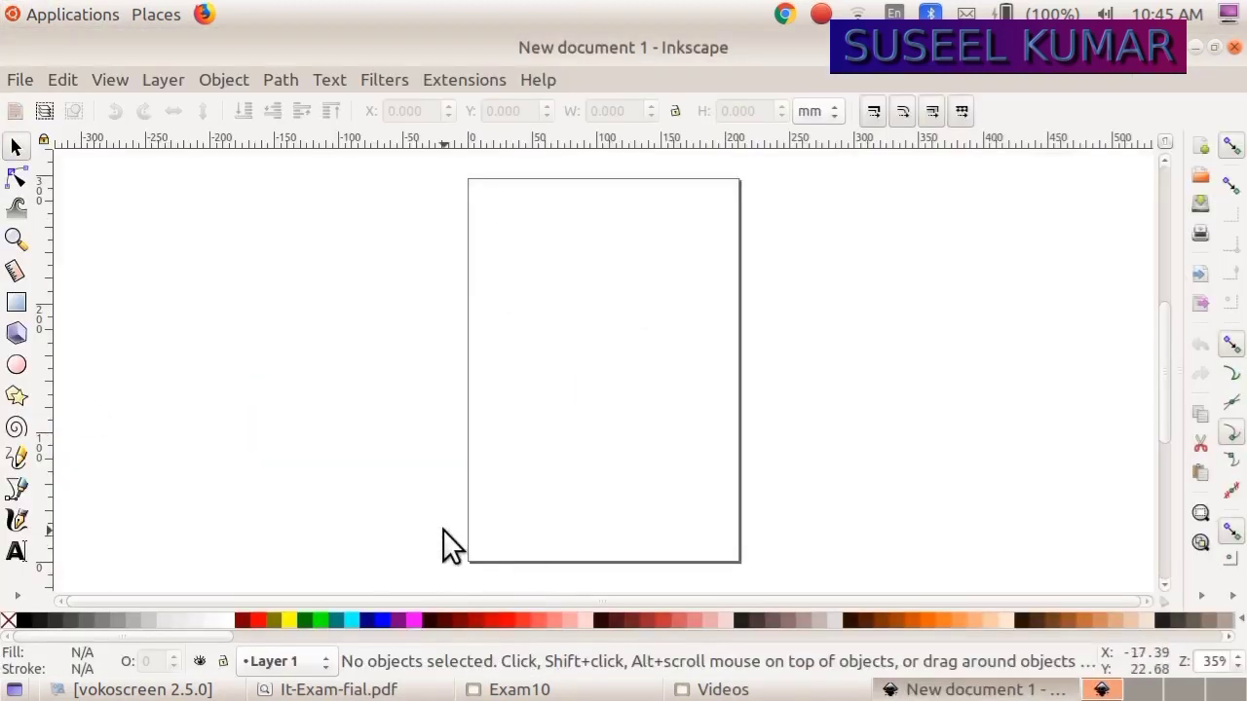
key("alt+Tab")
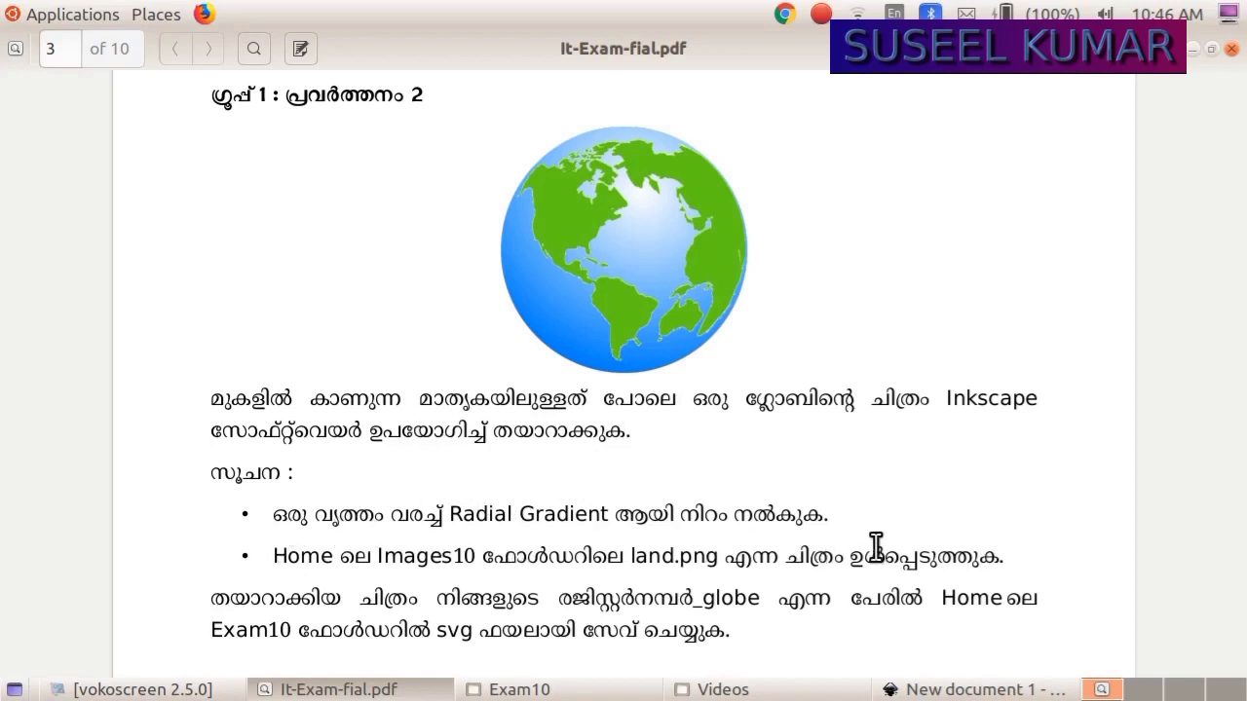
left_click(362, 694)
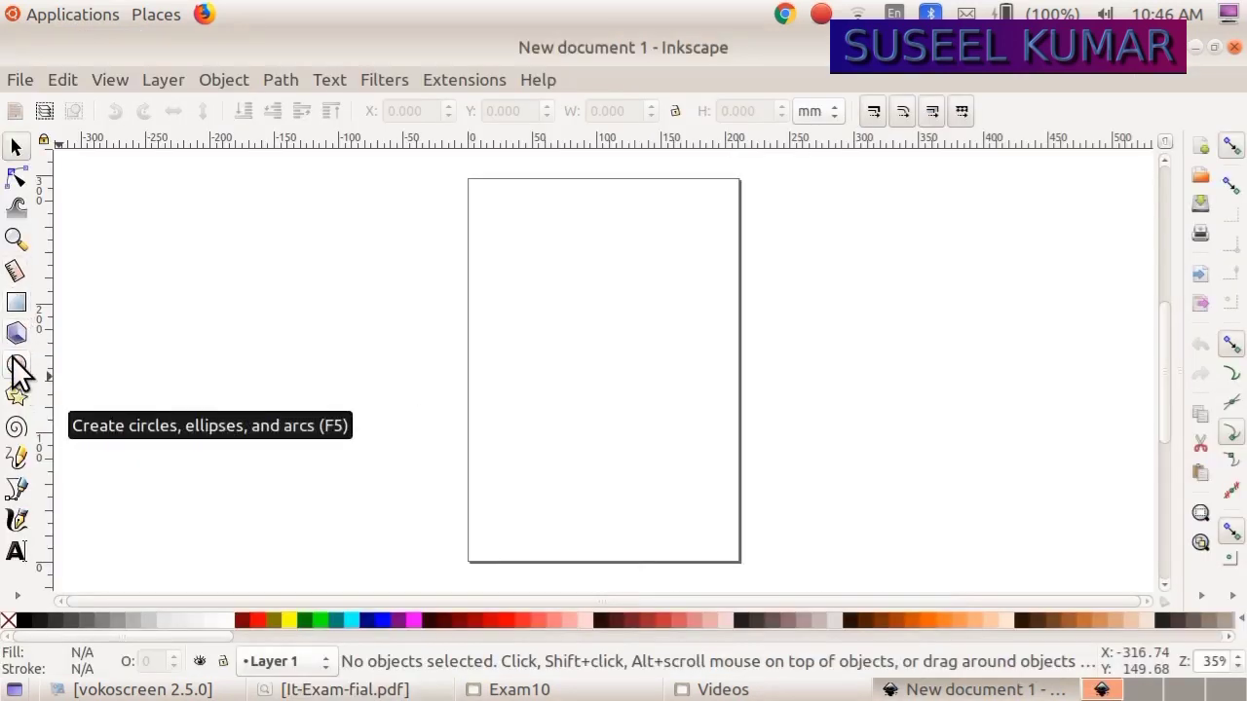
Draw a circle with a radius of about 72.6 mm and move it to the middle of the page
left_click(17, 368)
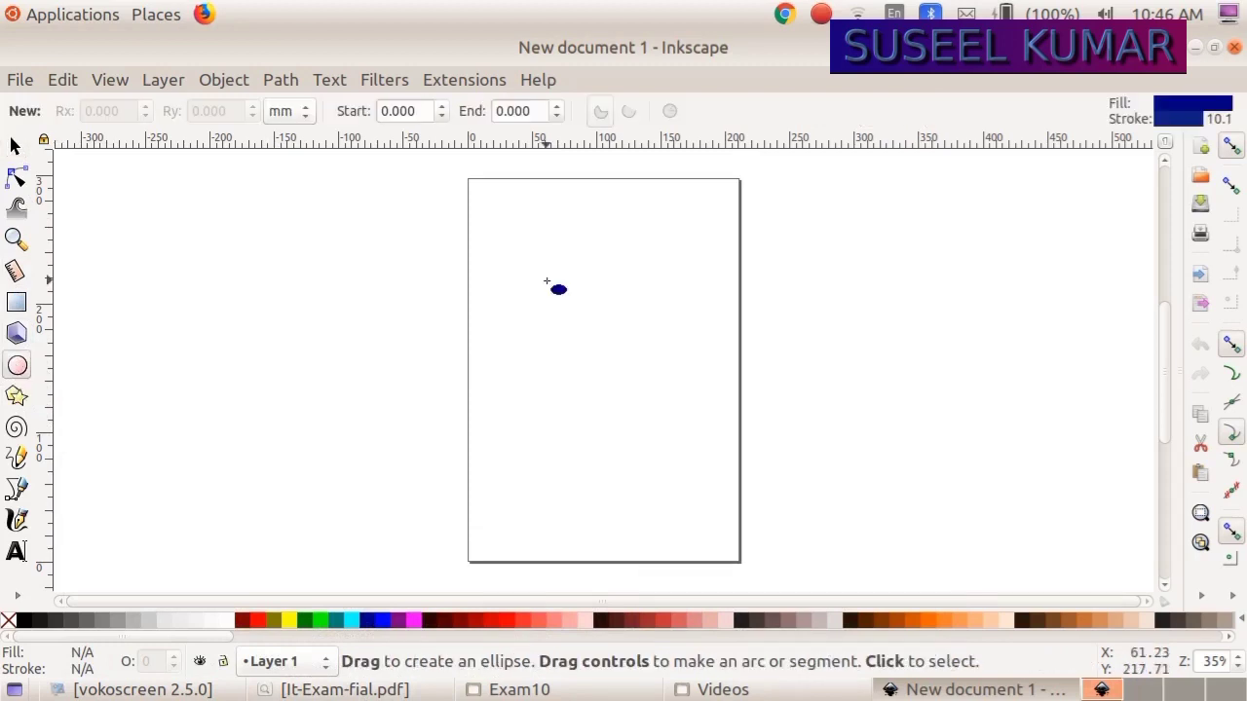
left_click_drag(547, 282, 642, 376)
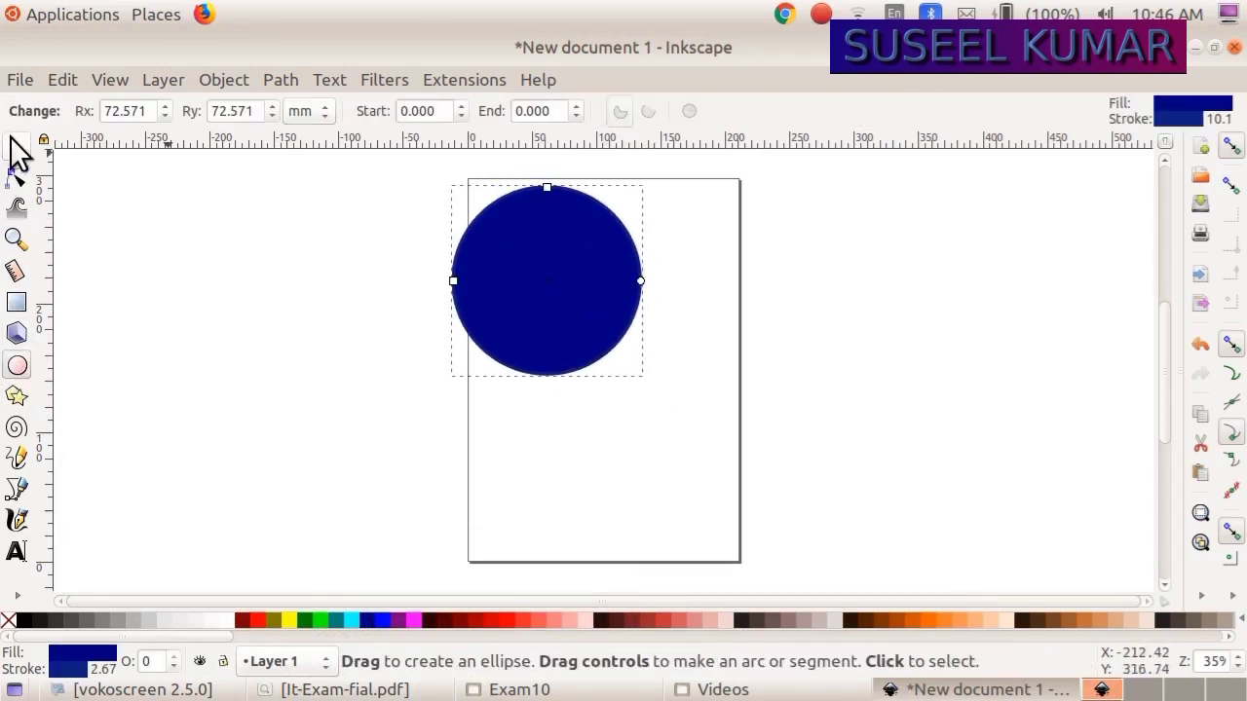
left_click(14, 146)
left_click_drag(536, 265, 594, 371)
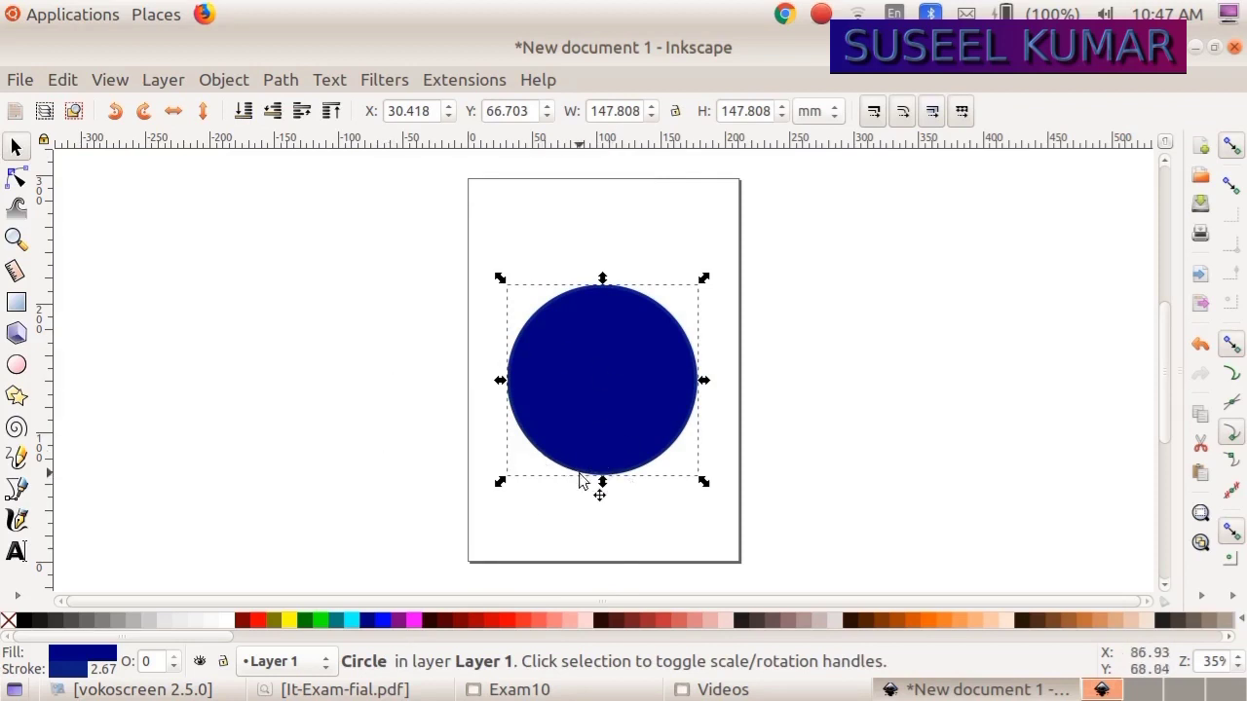
Fill the circle with a radial gradient using the Fill and Stroke settings
left_click(216, 78)
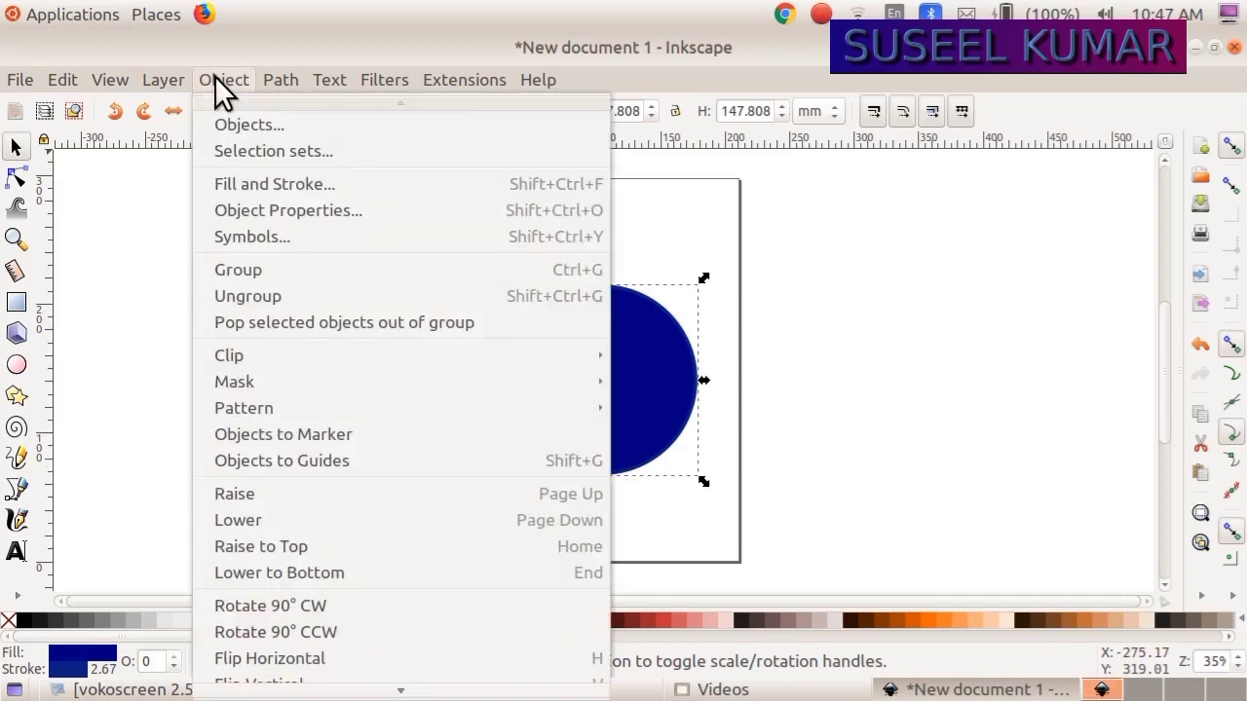
left_click(252, 183)
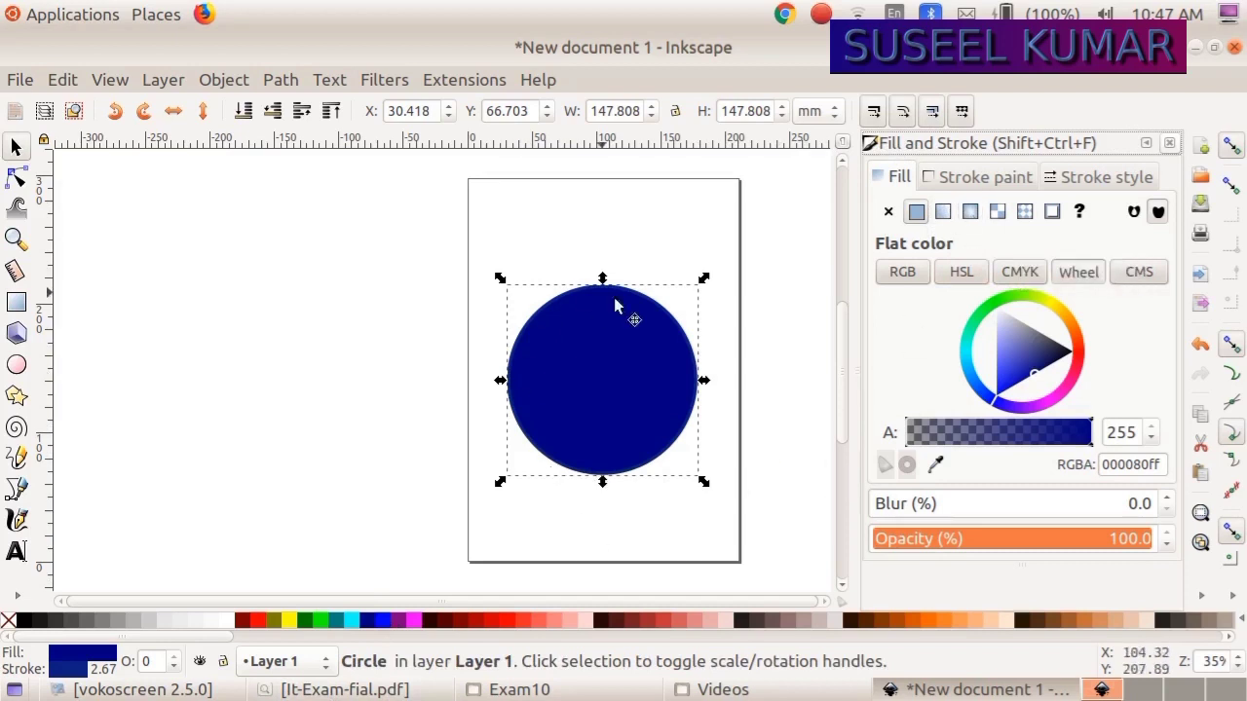
left_click(970, 213)
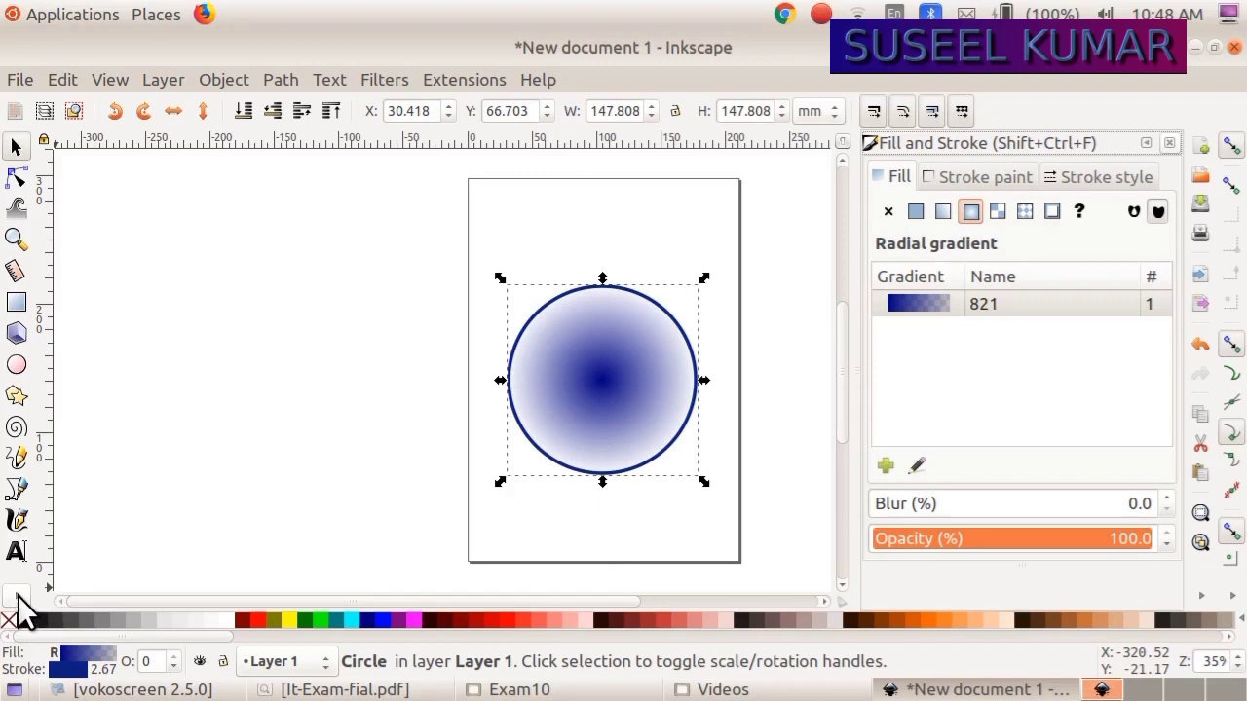
Use the Gradient tool to set the outer stop of the circle's radial gradient to Blue (#0000FF)
left_click(18, 593)
left_click(18, 594)
left_click(18, 593)
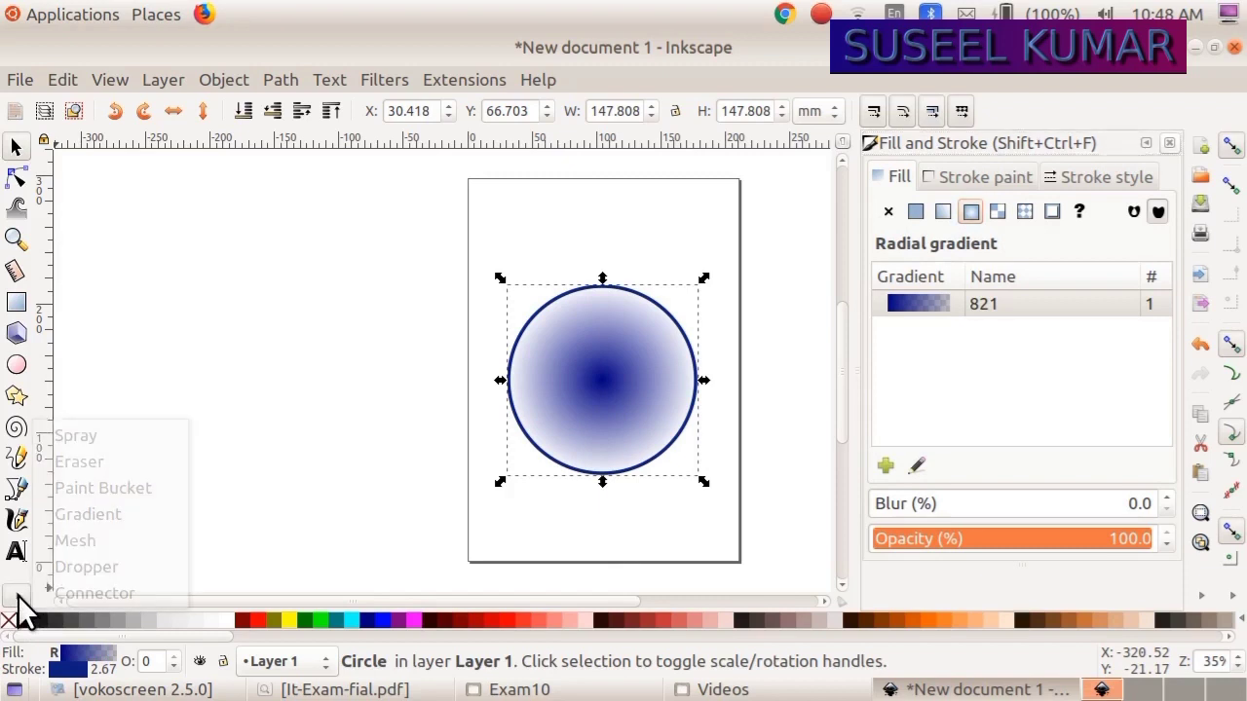
left_click(96, 513)
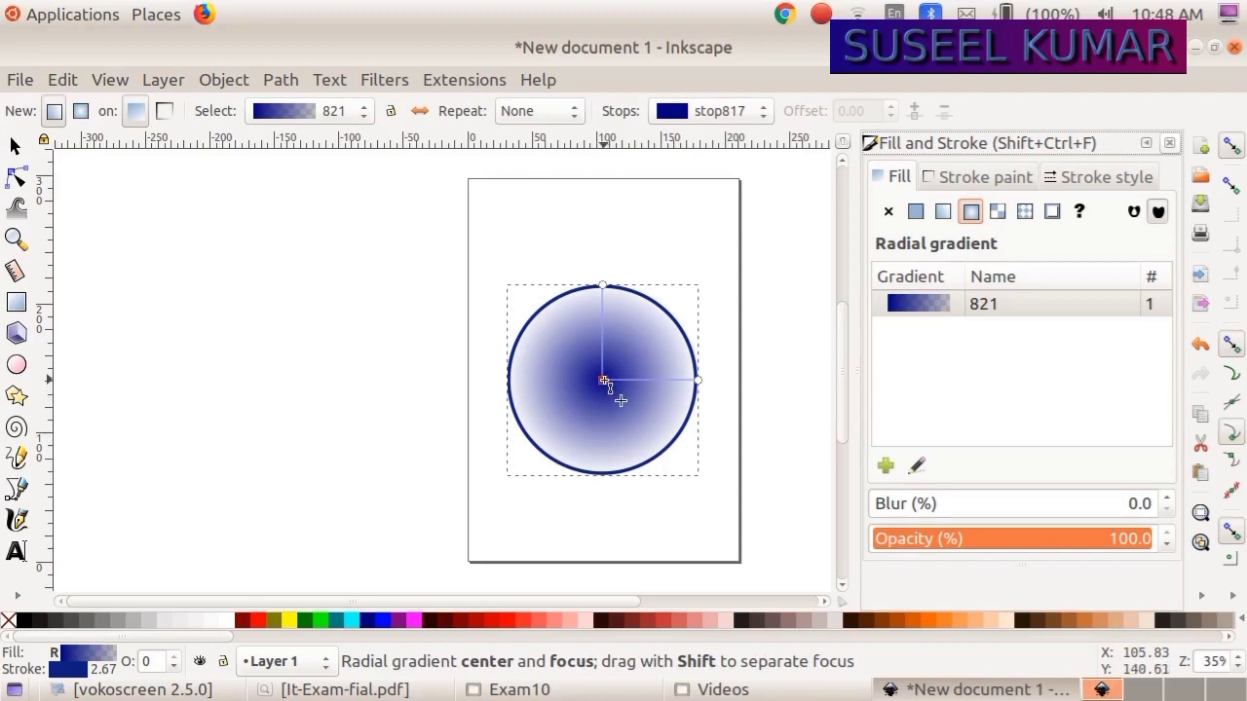
left_click(698, 381)
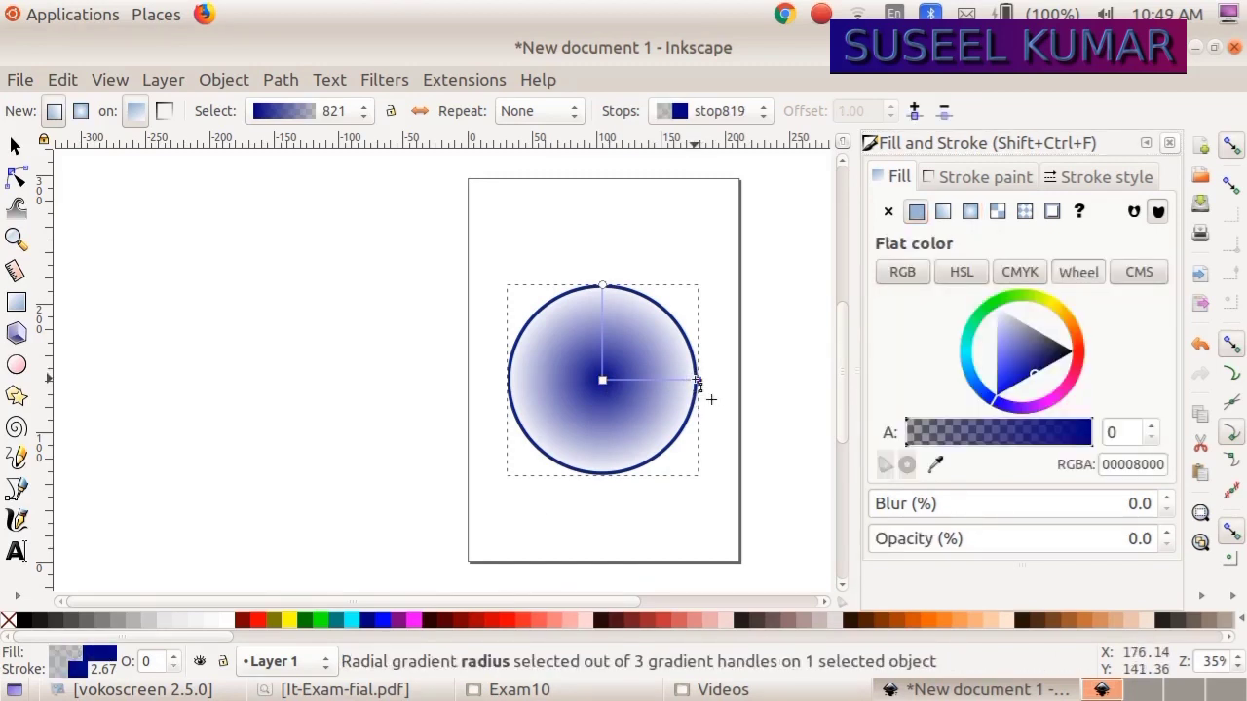
left_click(380, 622)
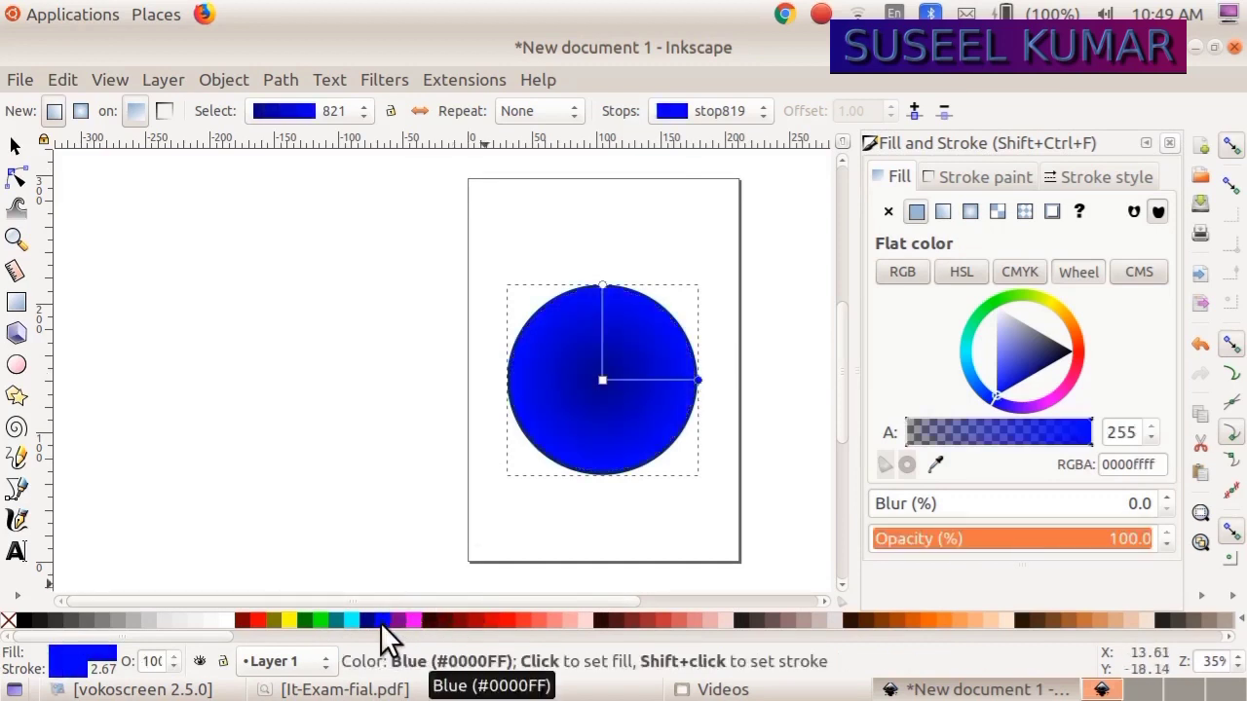
Color the gradient's center stop light gray (e3dbdbff) and shift the gradient center toward the circle's upper right
left_click(603, 380)
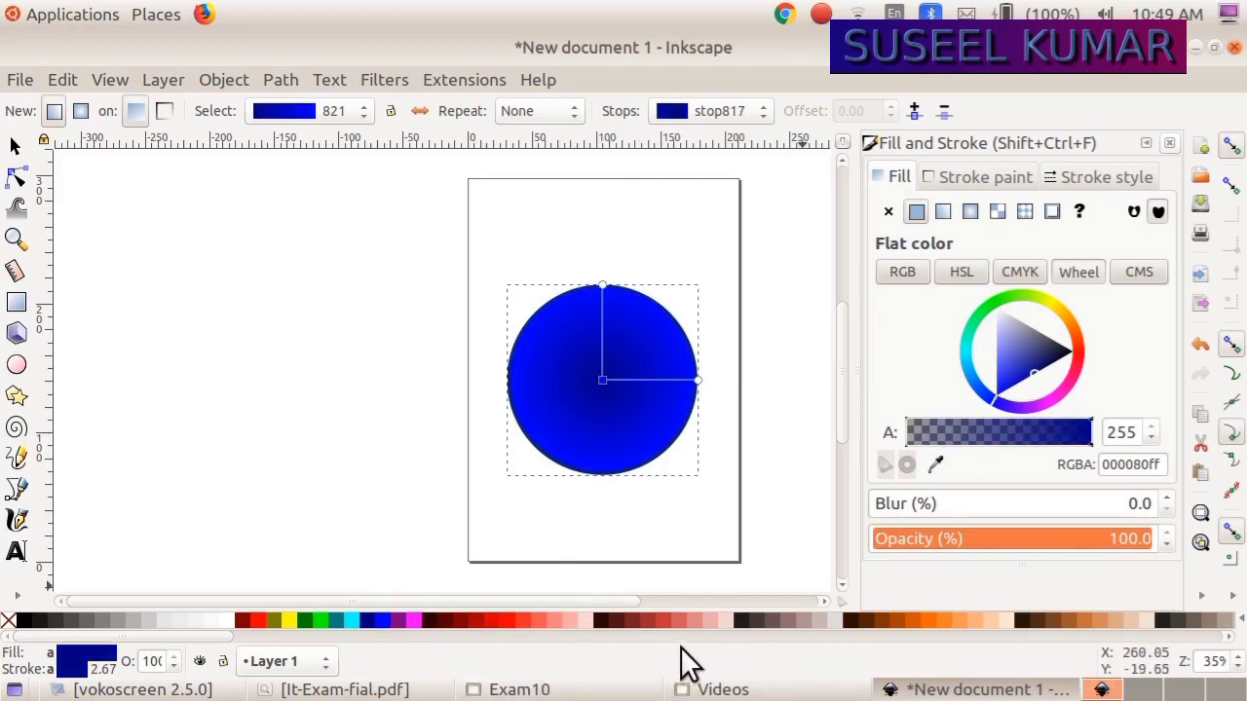
left_click(838, 619)
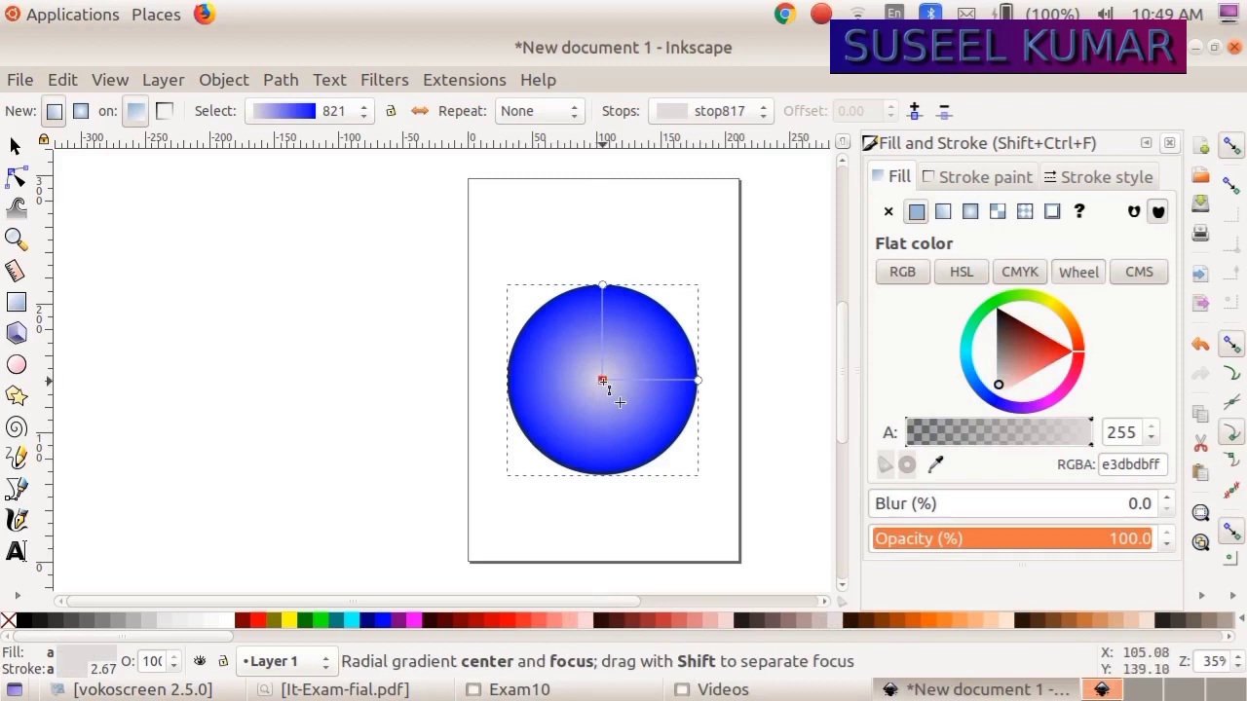
left_click_drag(602, 380, 620, 344)
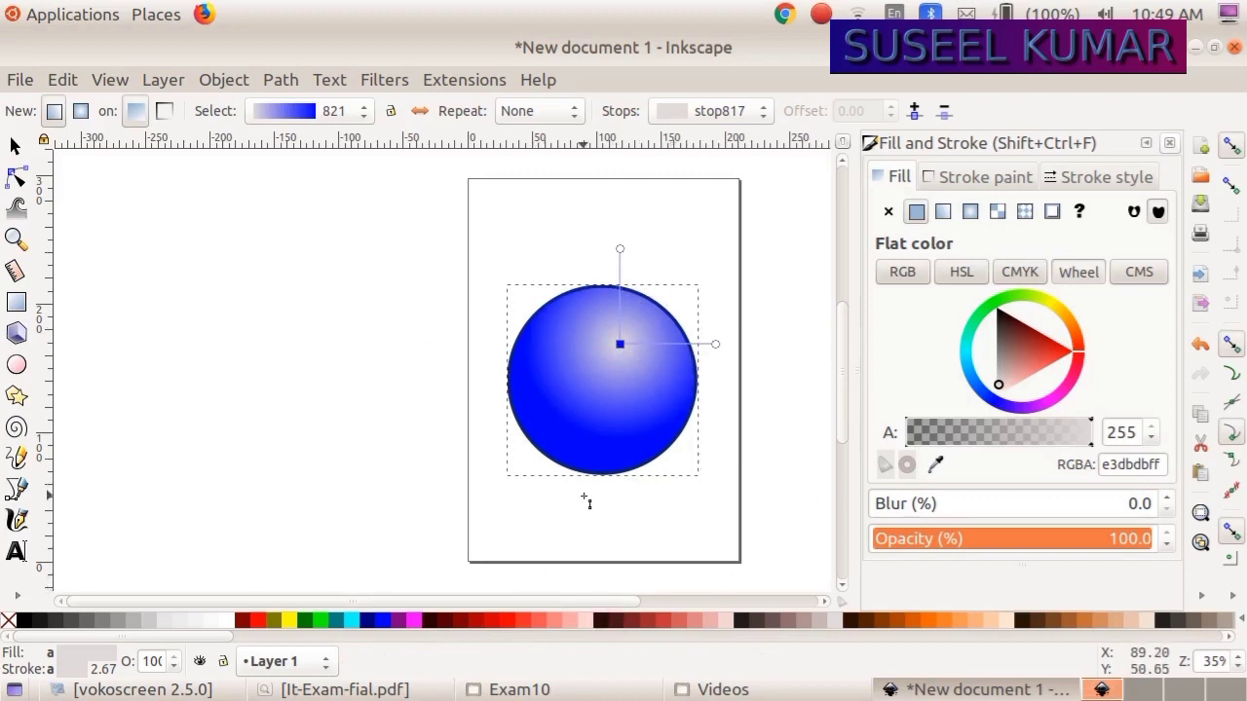
Remove the circle's outline by setting its stroke paint to none
left_click(979, 180)
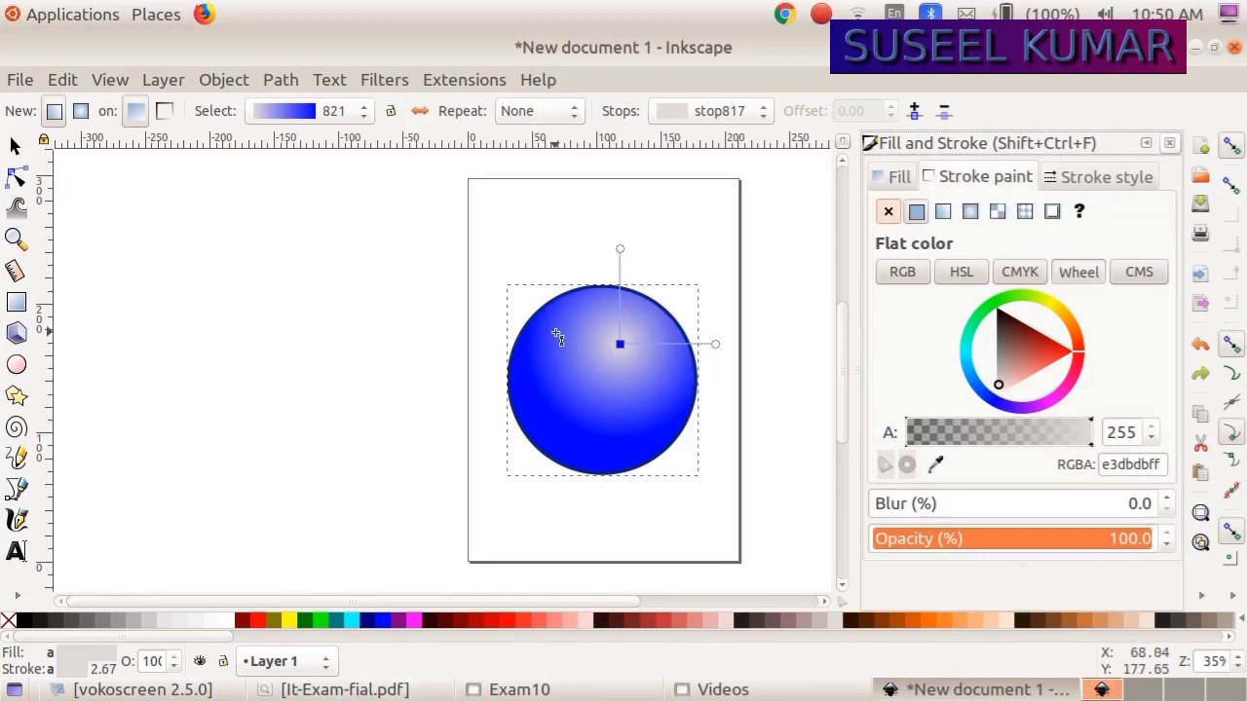
left_click(15, 146)
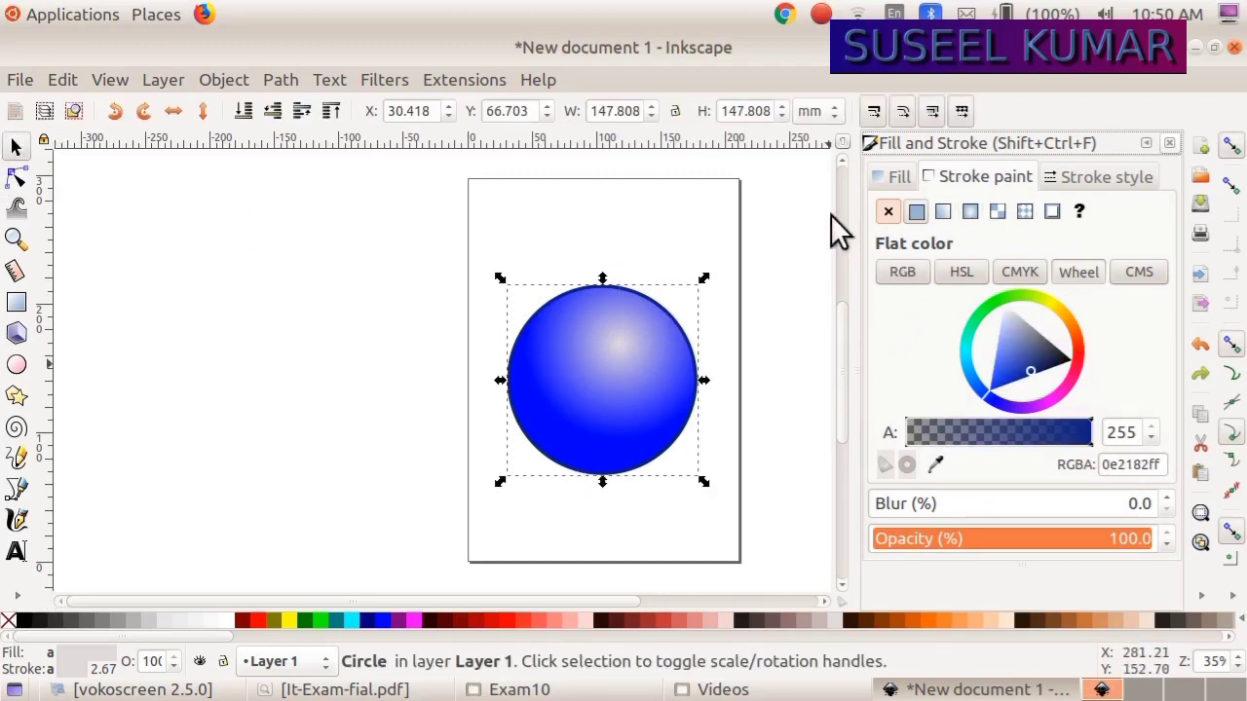
scroll(974, 181, "down", 1)
left_click(982, 169)
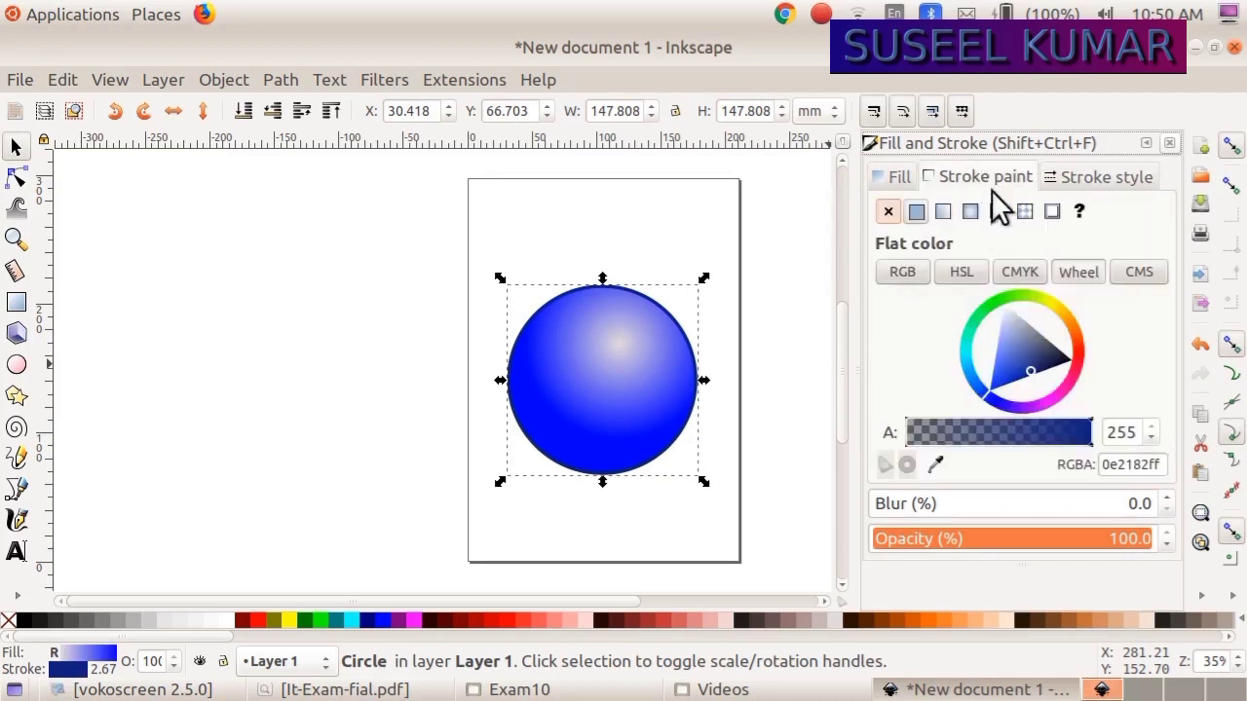
left_click(889, 215)
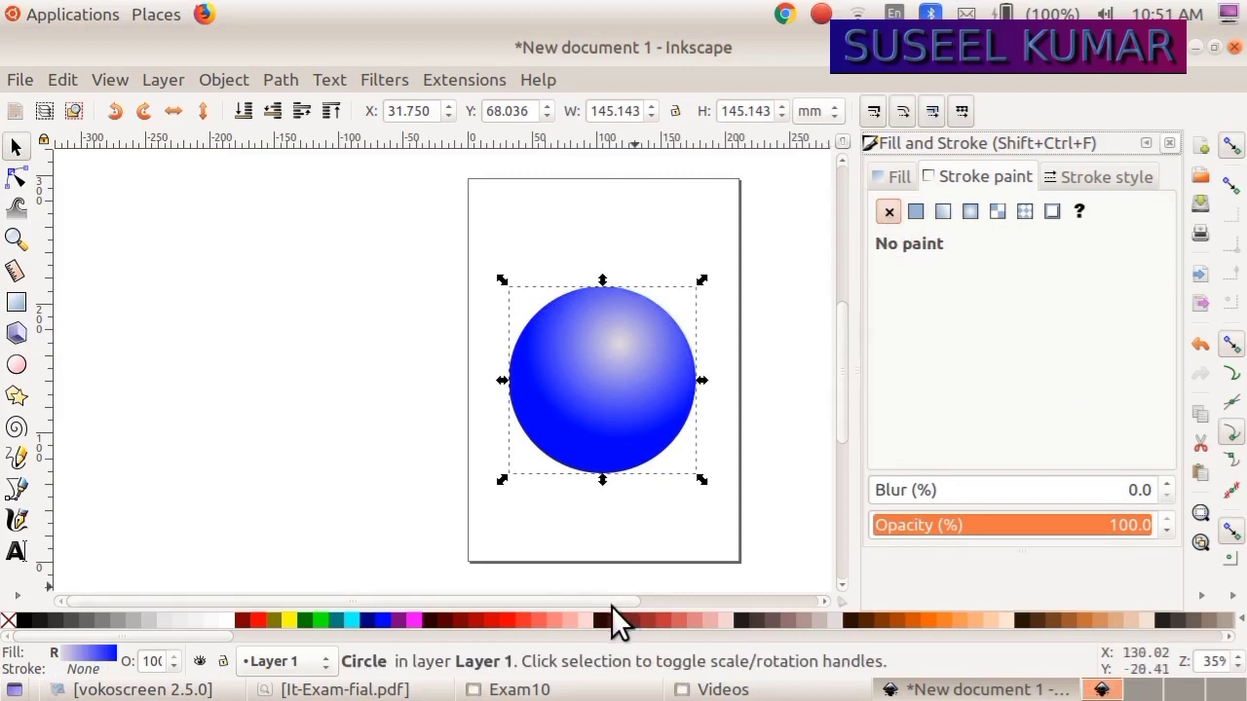
Import land.png from the Images10 folder as an embedded image and fit it over the circle at about 153 × 148 mm
key("alt+Tab")
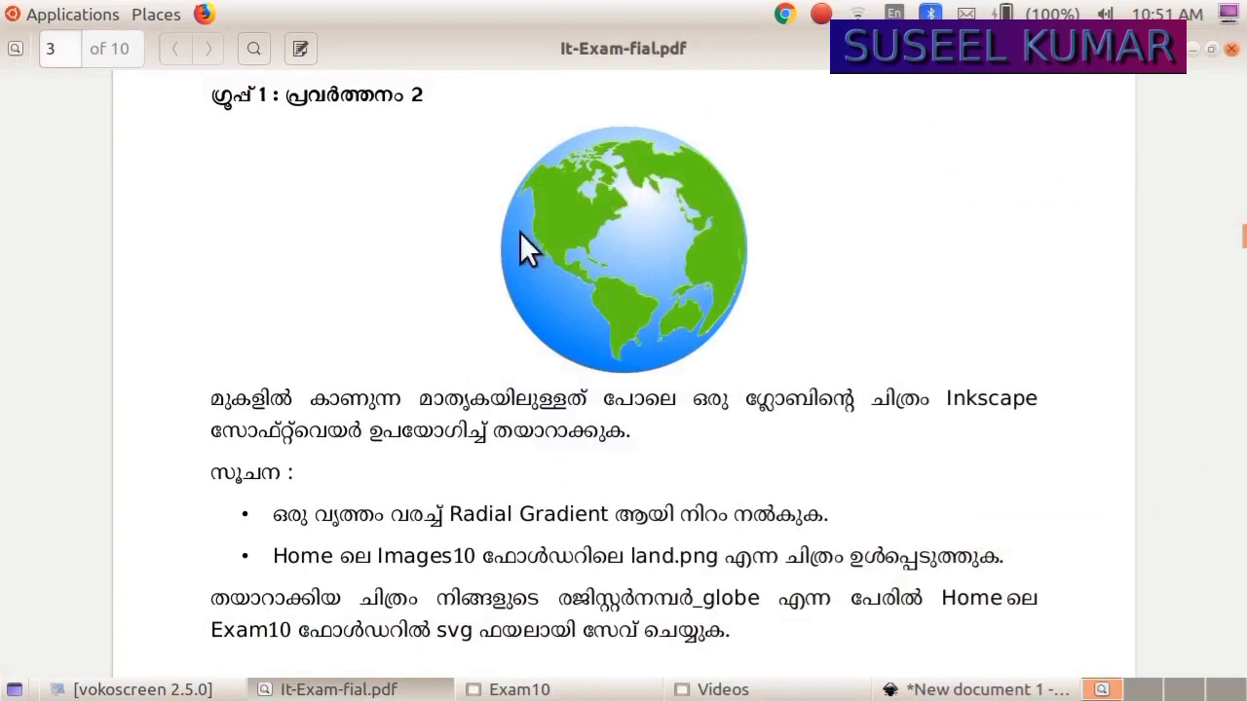
left_click(322, 688)
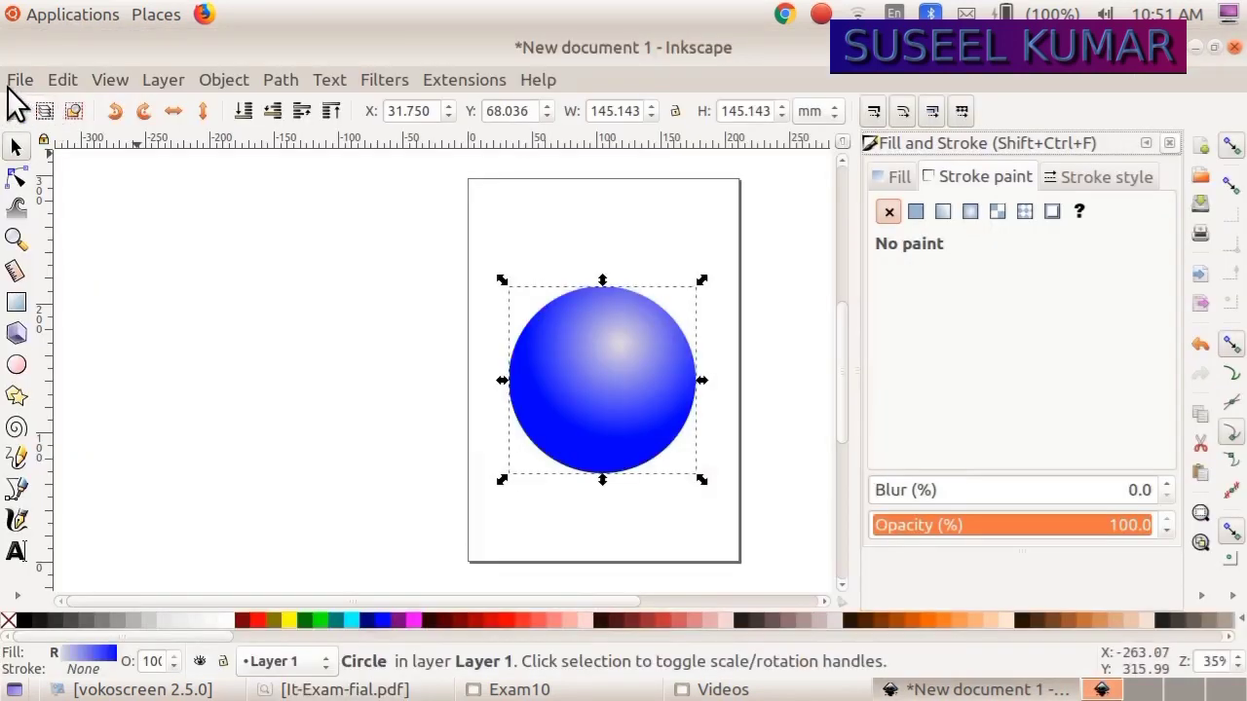
left_click(20, 82)
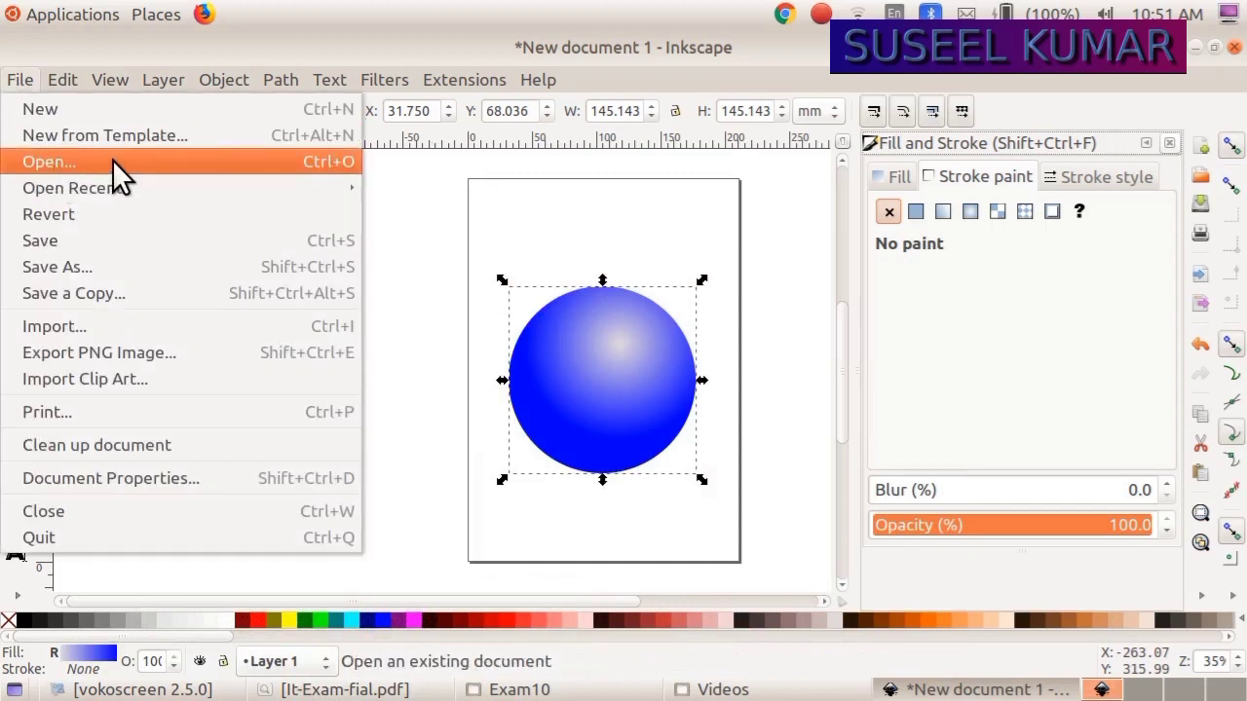
left_click(63, 324)
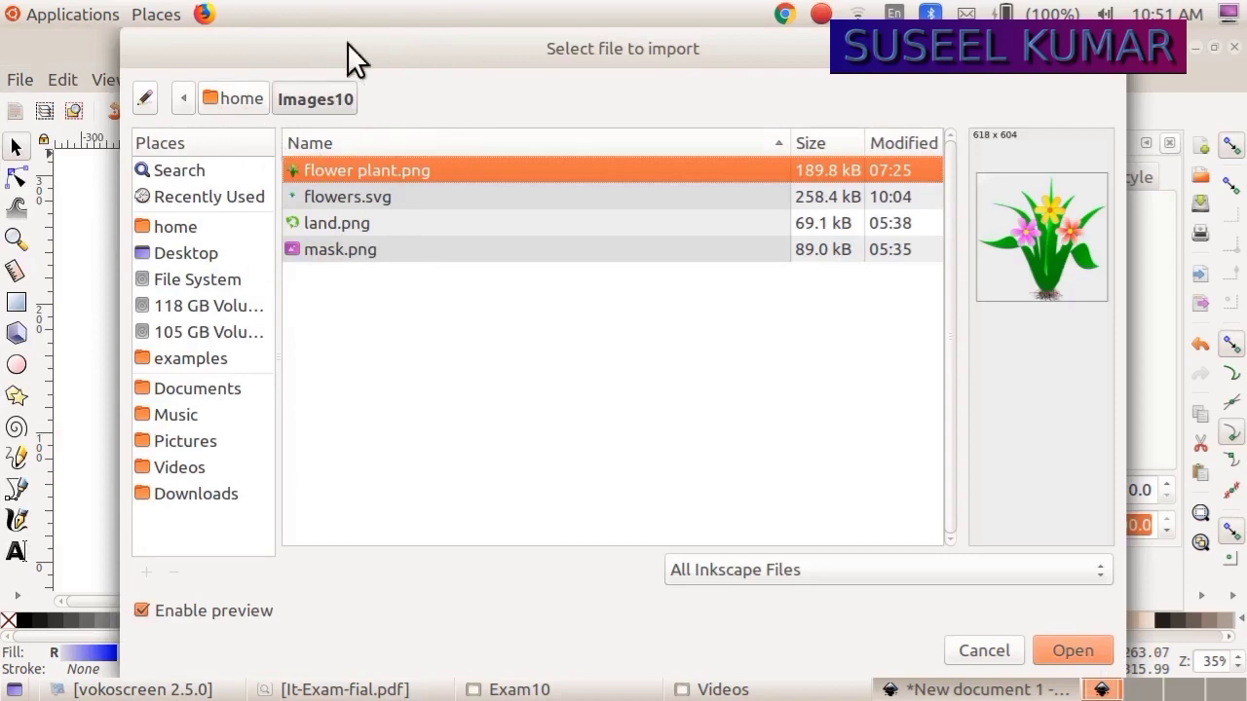
left_click(339, 222)
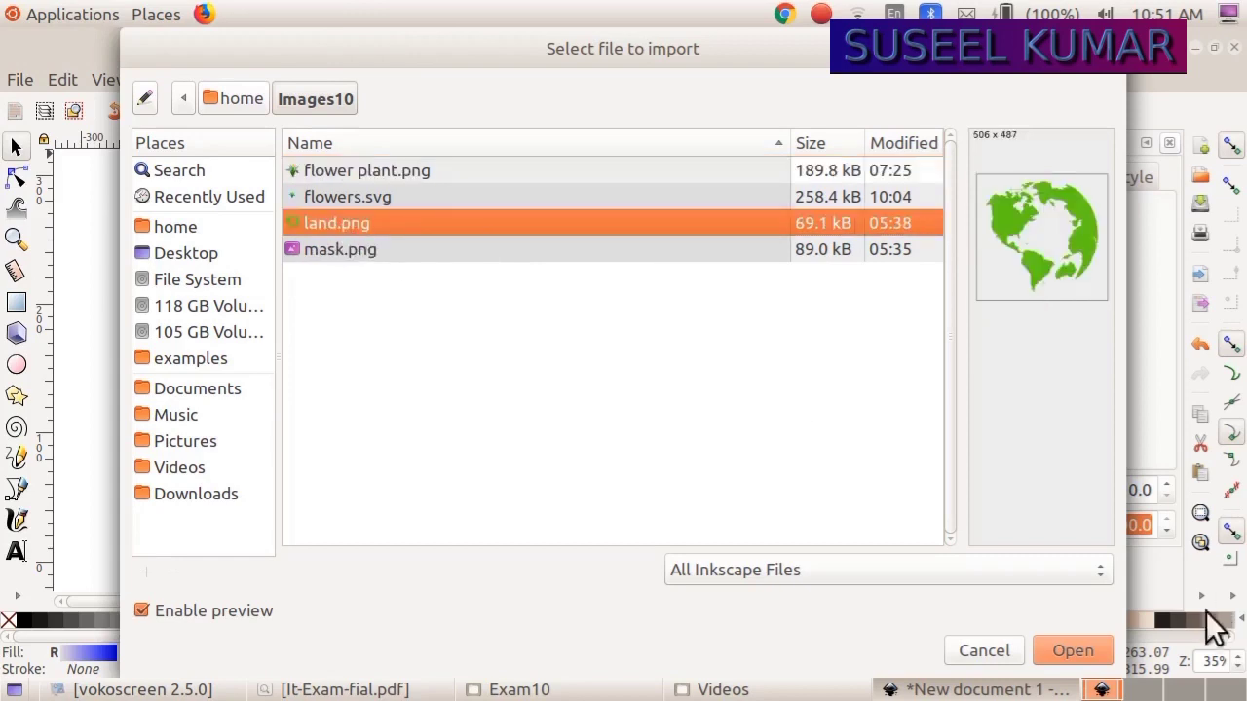
left_click(1081, 650)
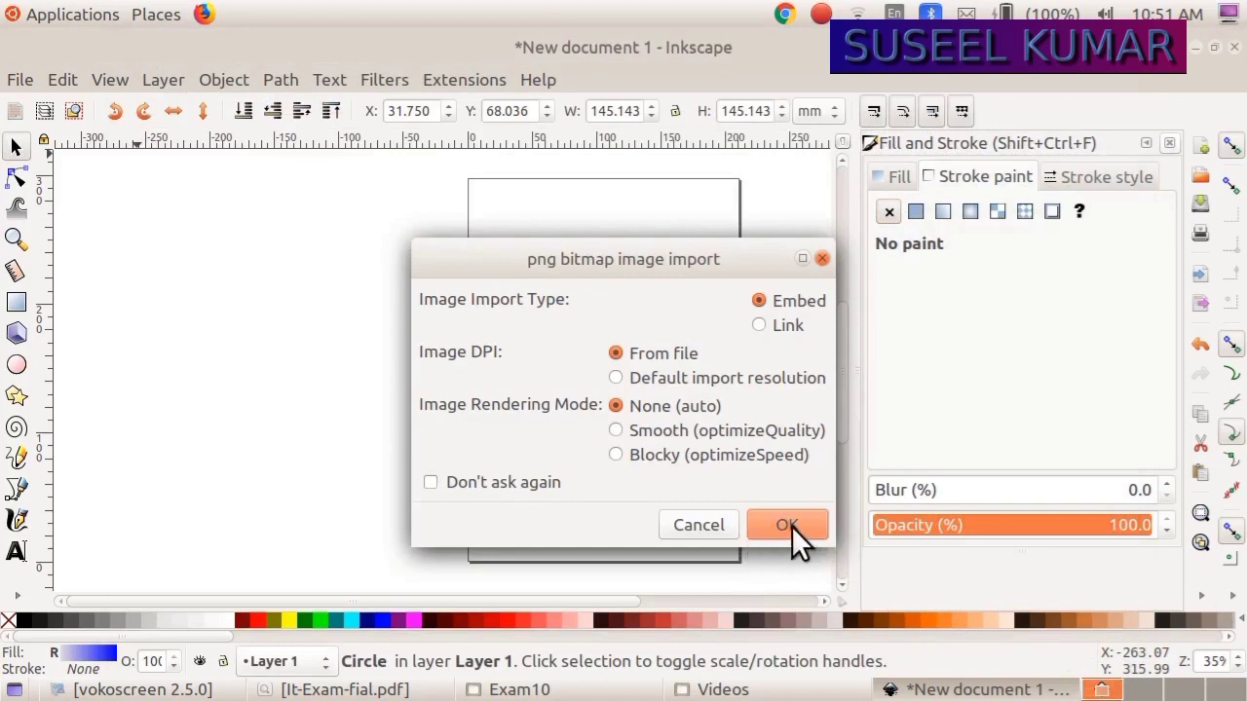
left_click(790, 522)
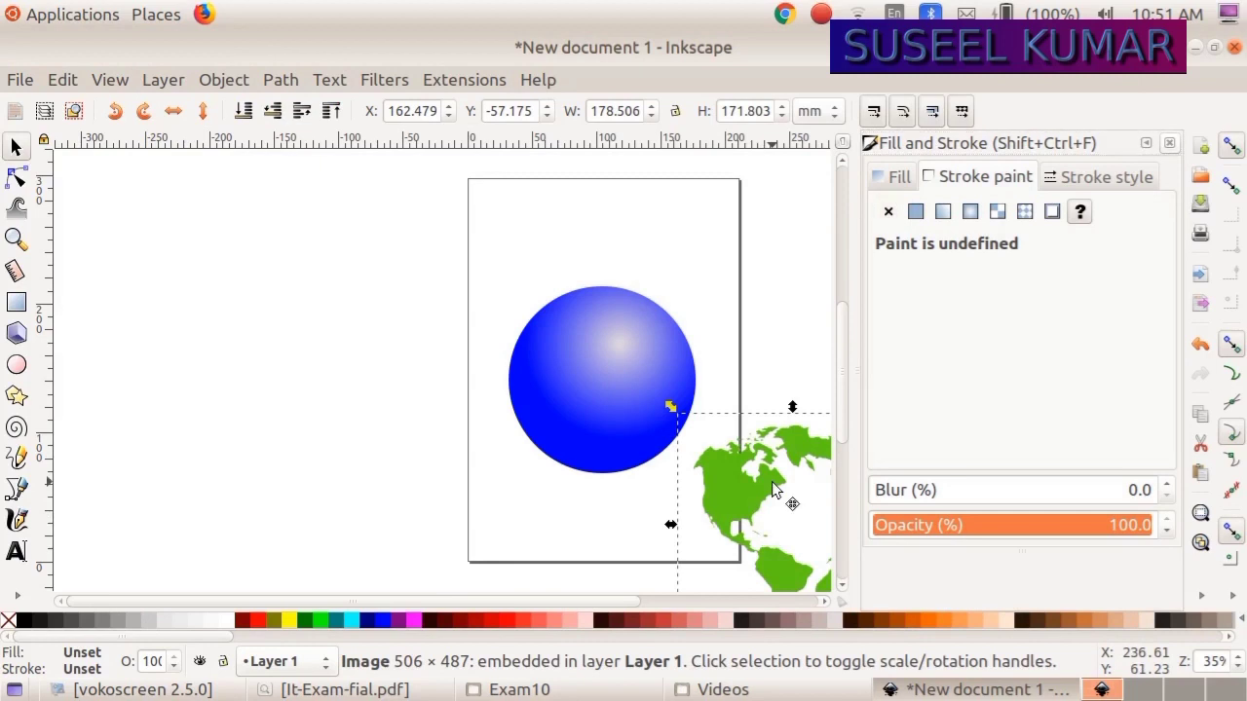
left_click_drag(772, 481, 574, 342)
left_click_drag(481, 268, 512, 283)
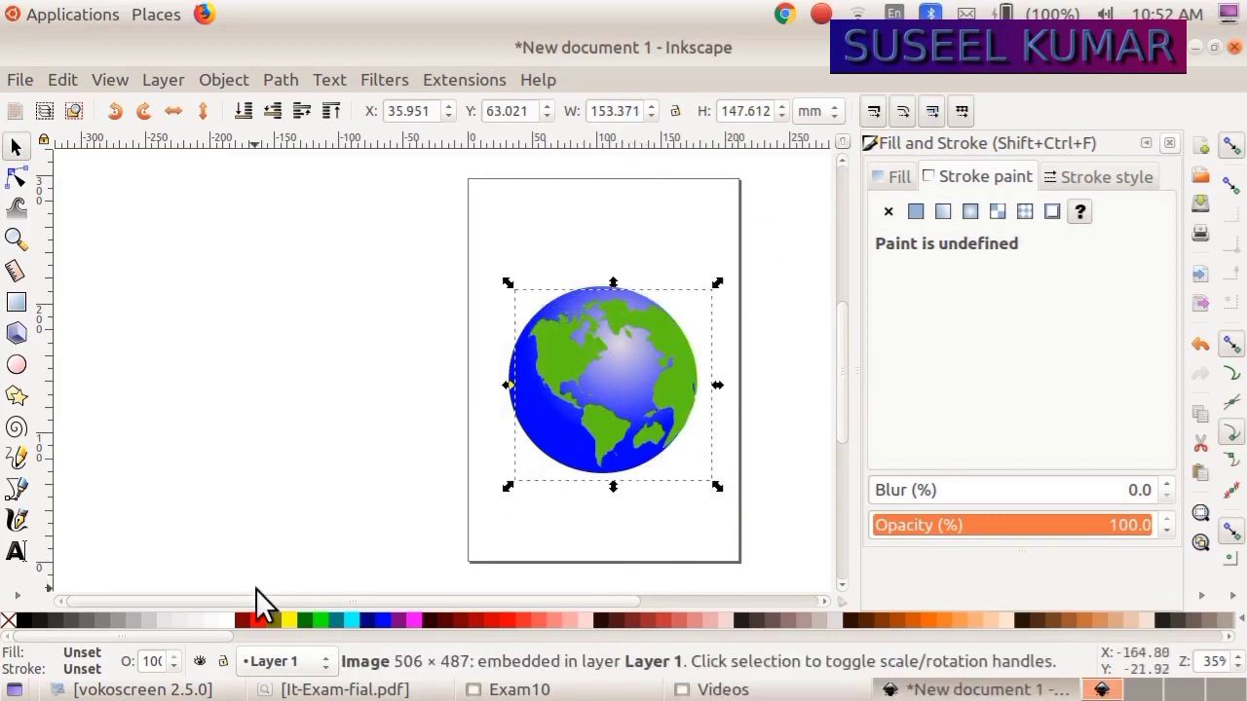
Check the naming instruction in the PDF and save the drawing as an Inkscape SVG in Exam10, named with the register number plus _globe
left_click(331, 688)
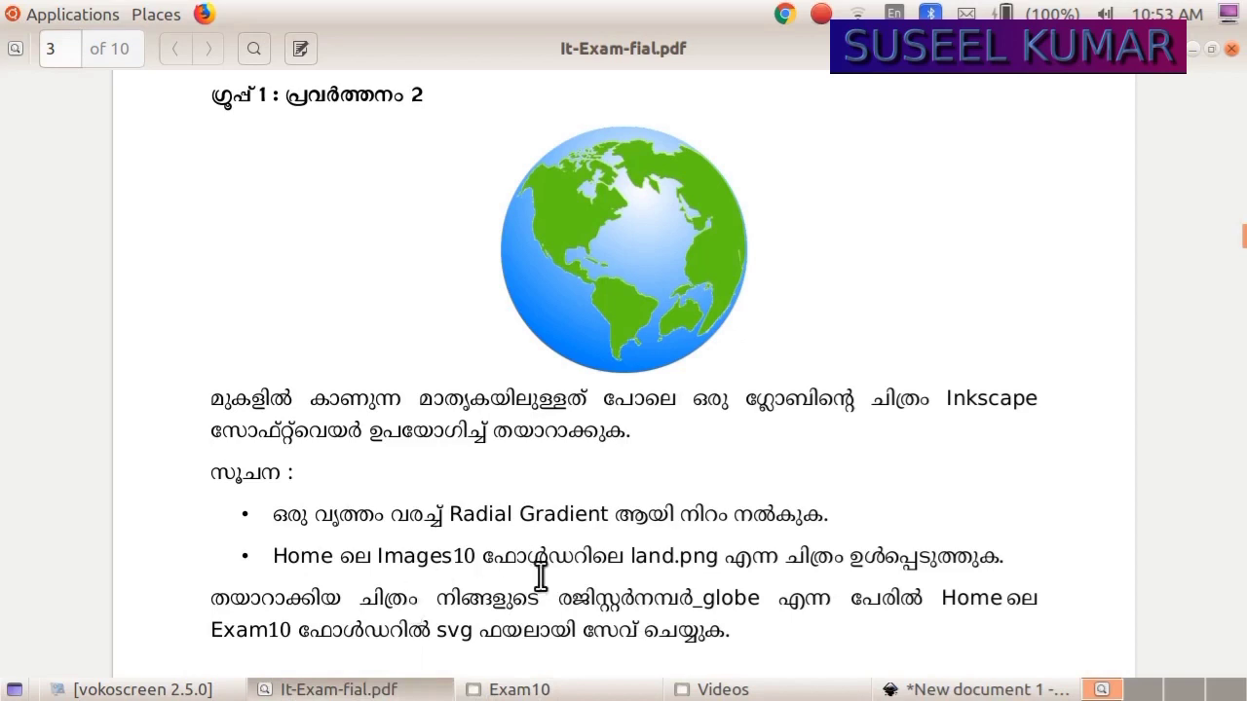
left_click(328, 688)
left_click(21, 83)
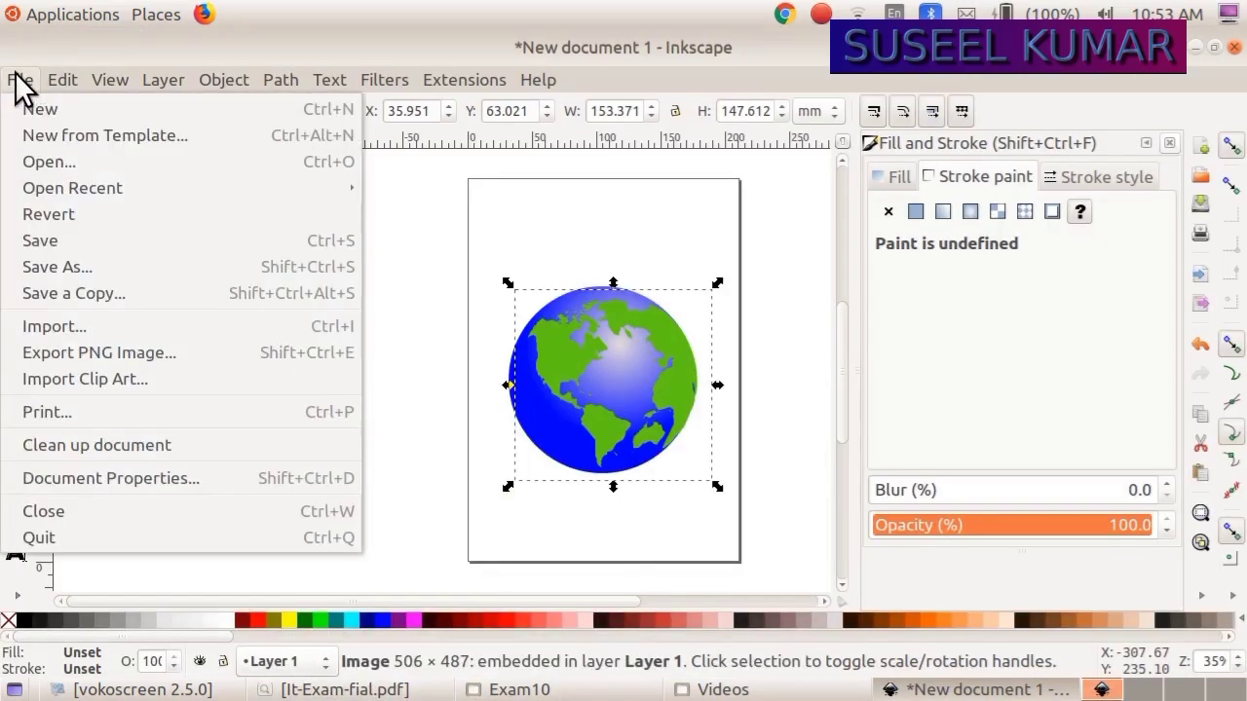
left_click(68, 240)
type("3434")
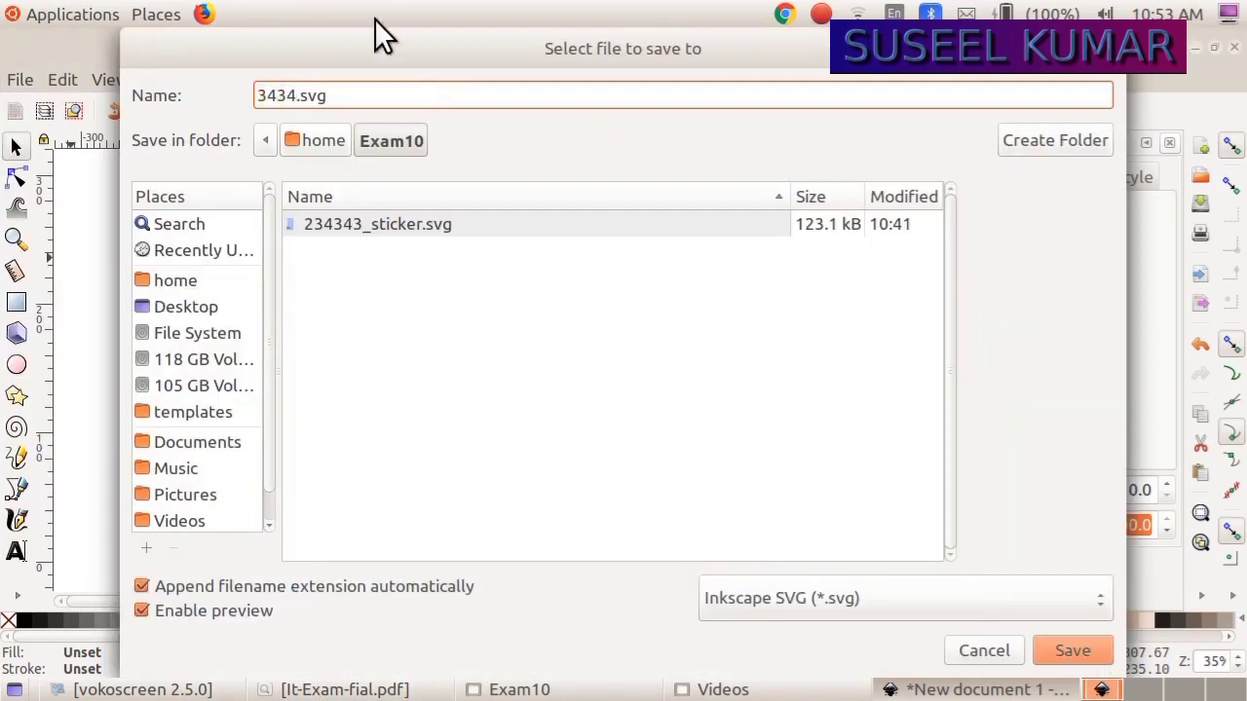
type("23_globe")
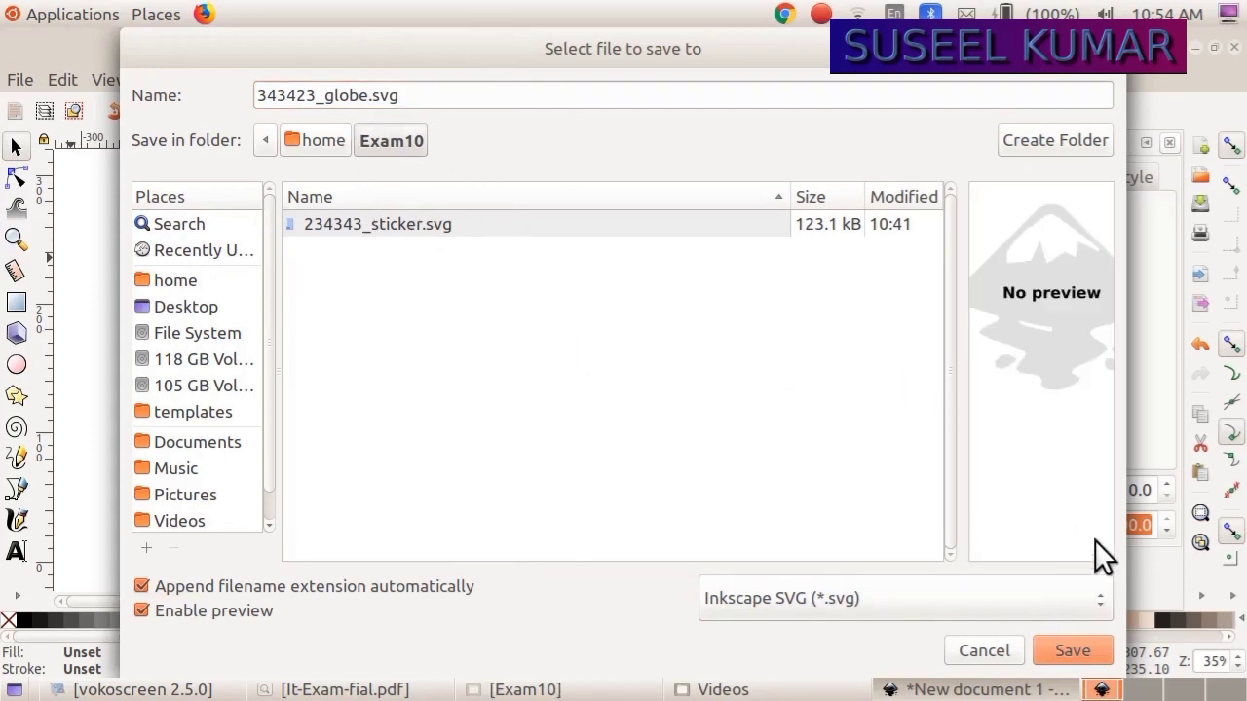
left_click(1065, 647)
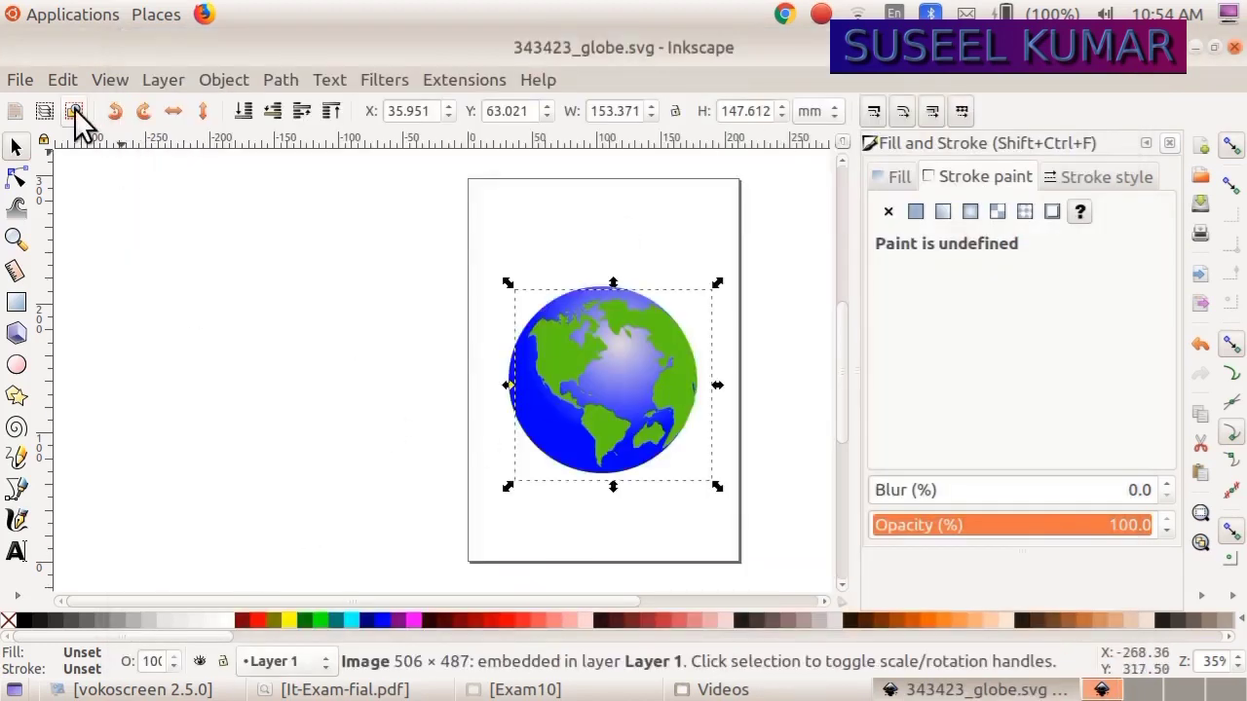
Open the Exam10 folder in the home directory to check the saved globe file
left_click(151, 15)
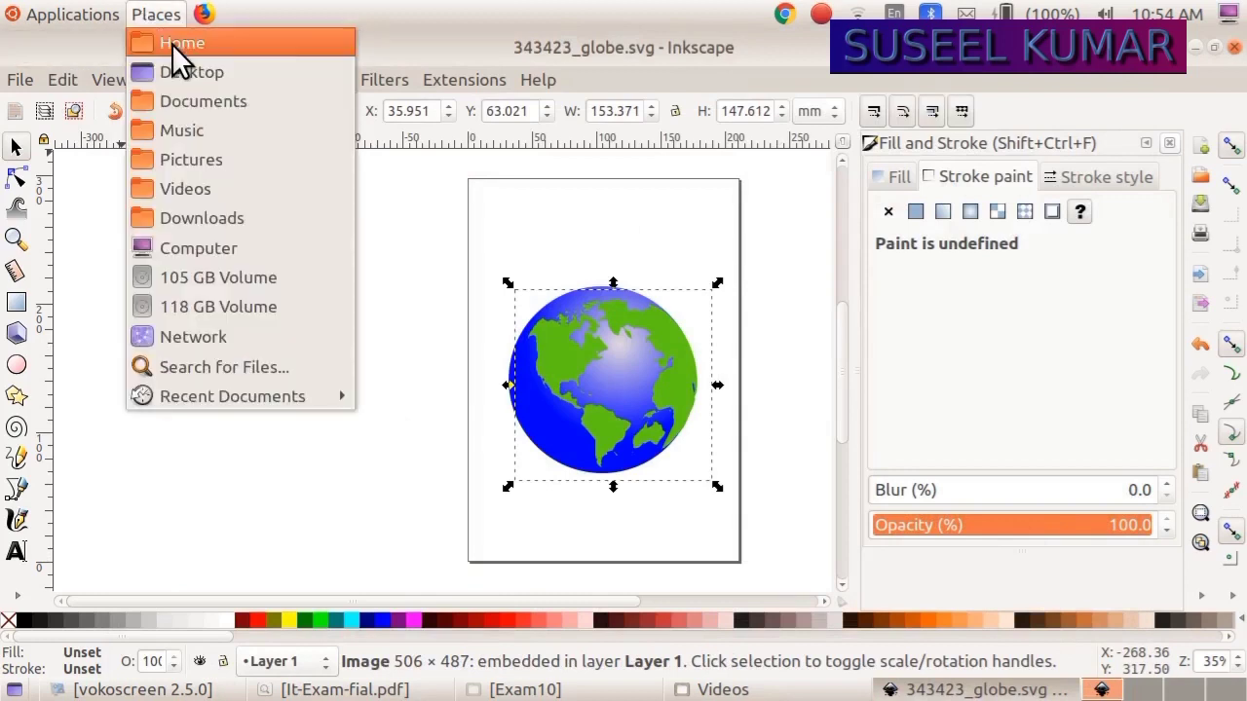
left_click(171, 44)
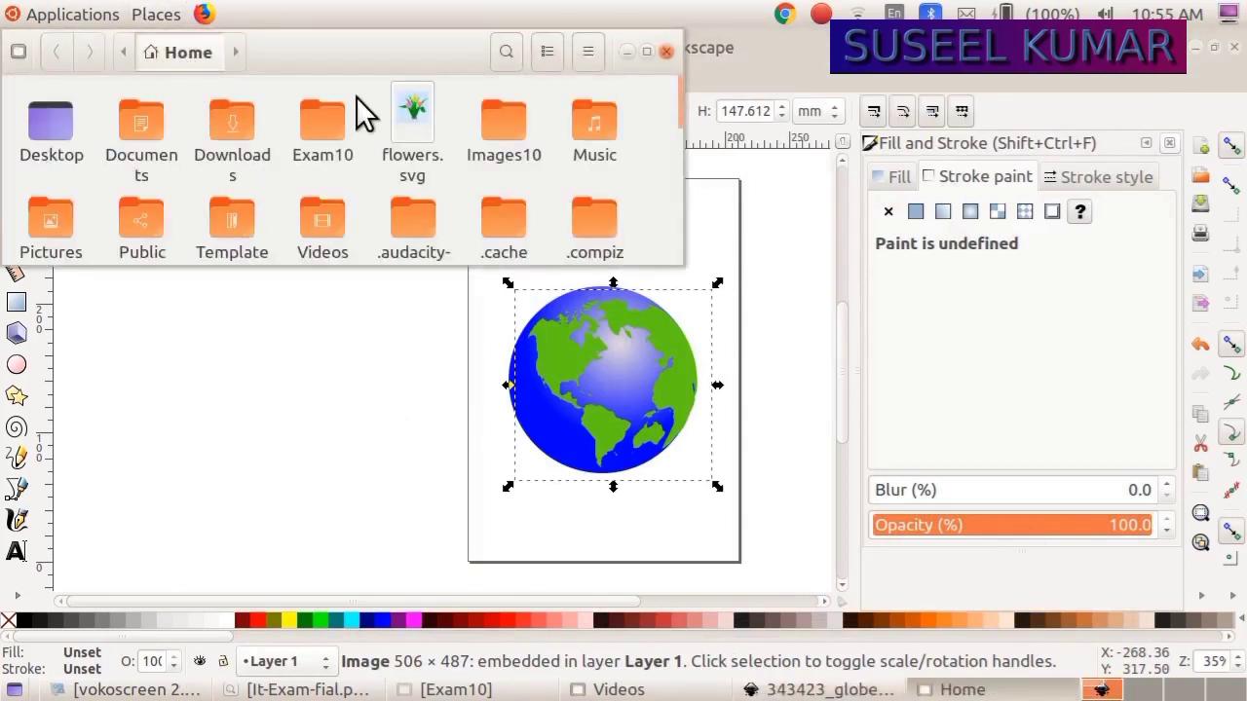
double_click(322, 117)
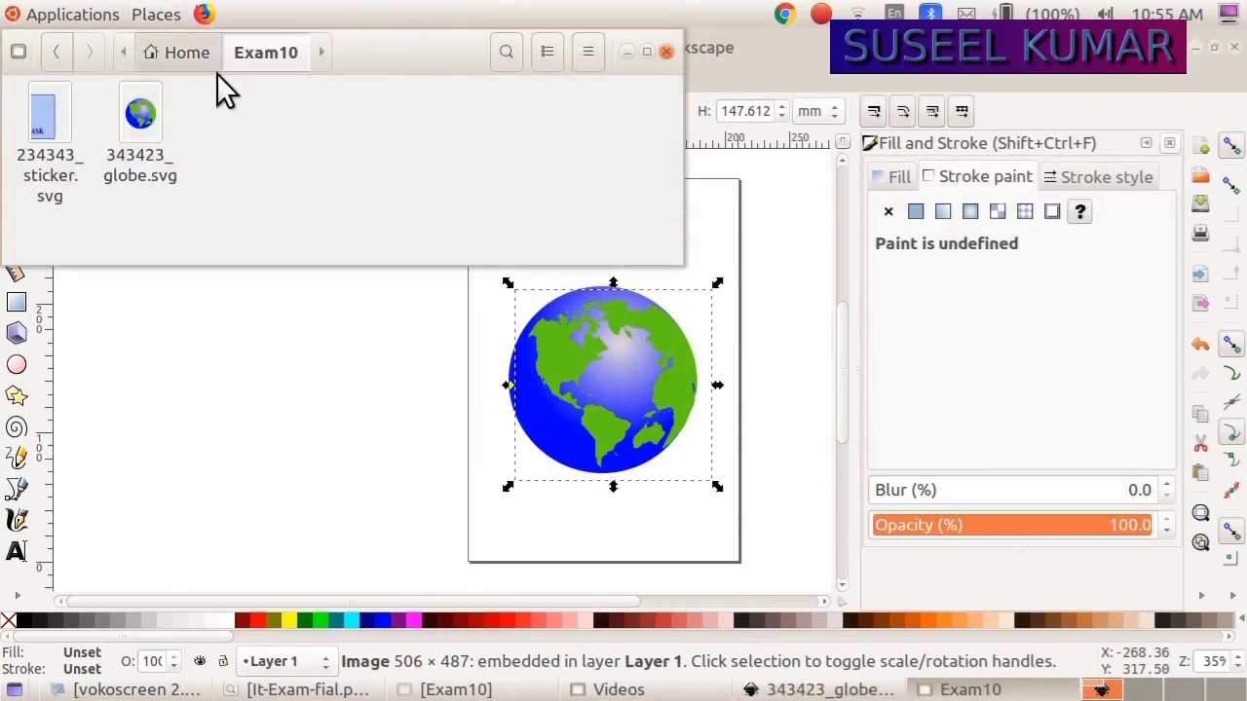